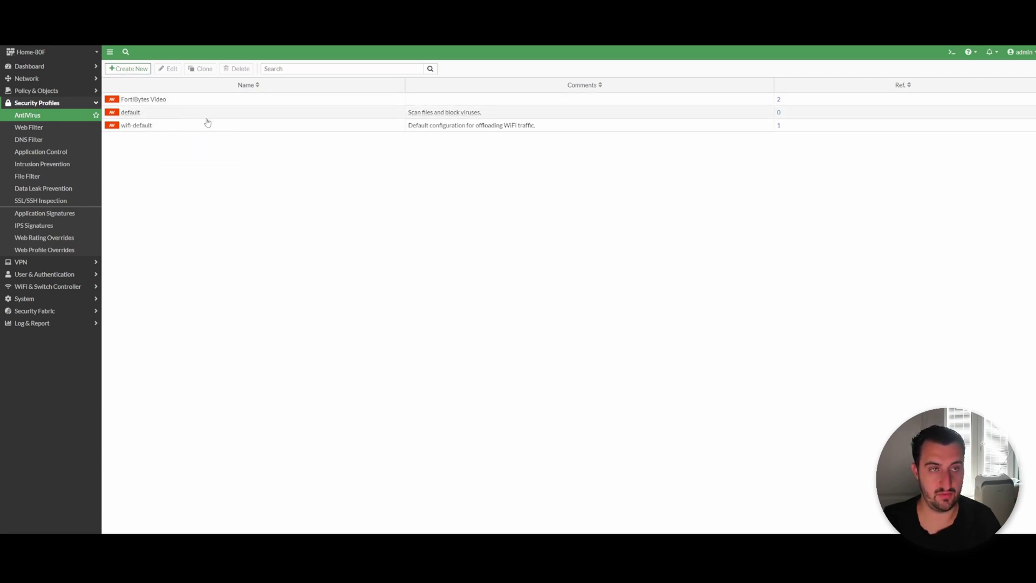
# Reopen the FortiBytes Video AntiVirus profile and save it with its proxy-based block settings unchanged.
pyautogui.doubleClick(220, 99)
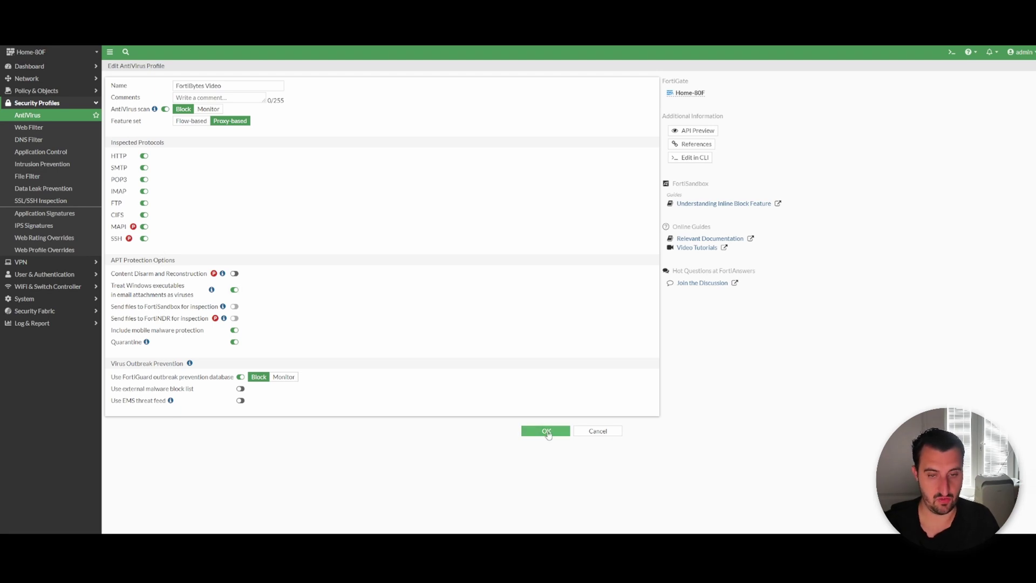
pyautogui.click(546, 431)
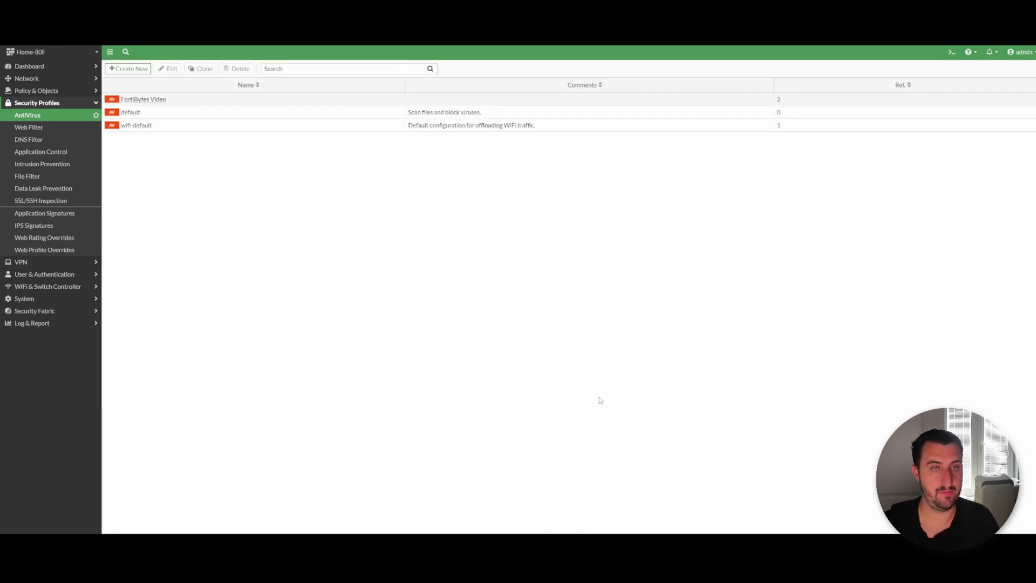
# In Firewall Policy, set AntiVirus-Video-DP's status to Disable and select Catch All Policy.
pyautogui.click(56, 91)
pyautogui.click(41, 103)
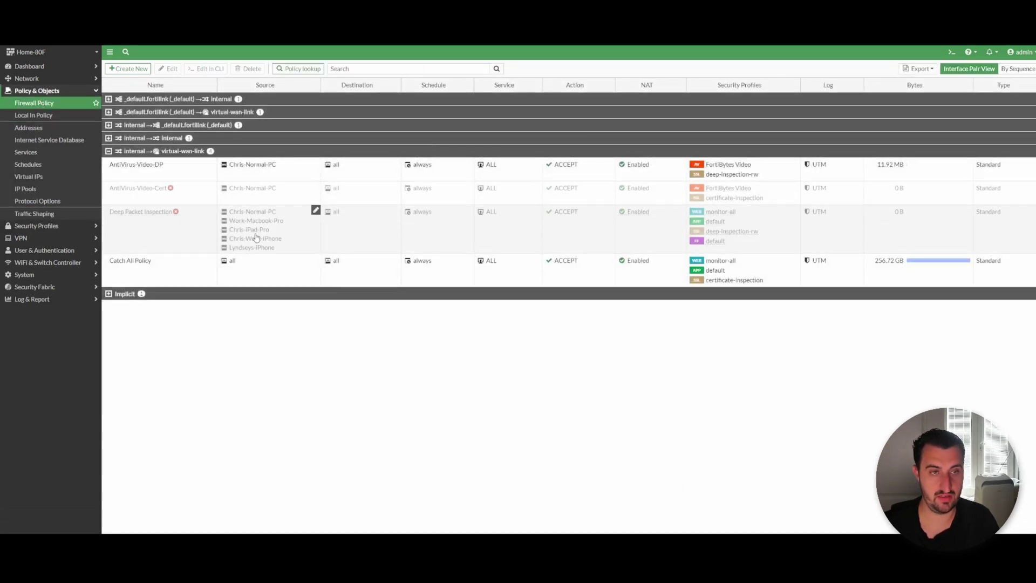
pyautogui.rightClick(188, 172)
pyautogui.moveTo(237, 190)
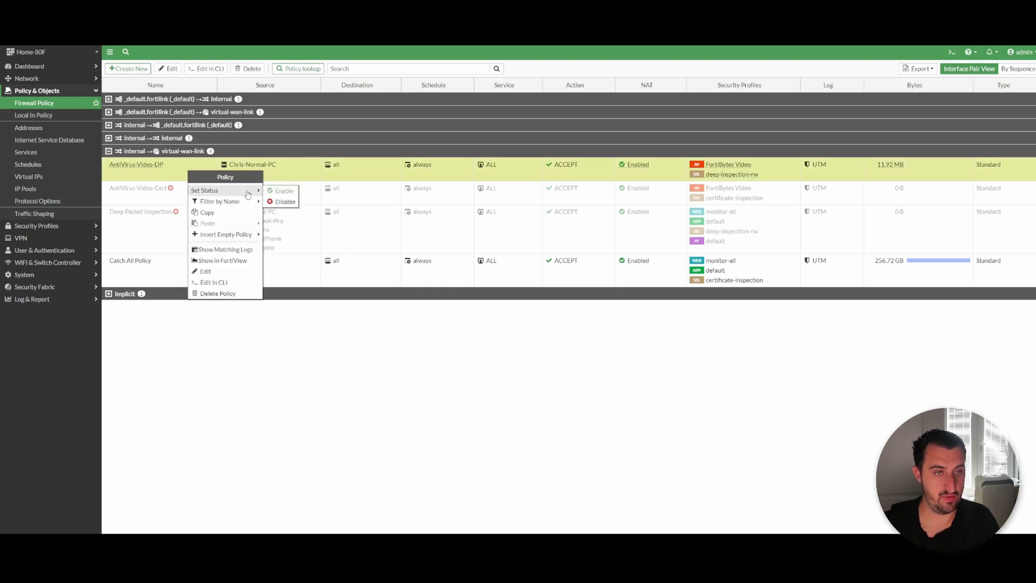
pyautogui.click(280, 203)
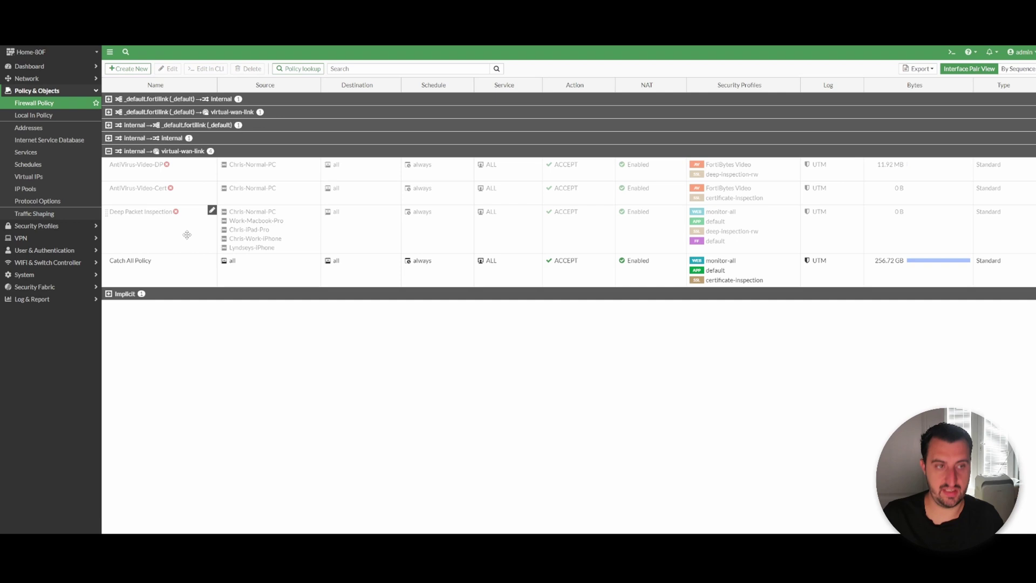
pyautogui.click(162, 278)
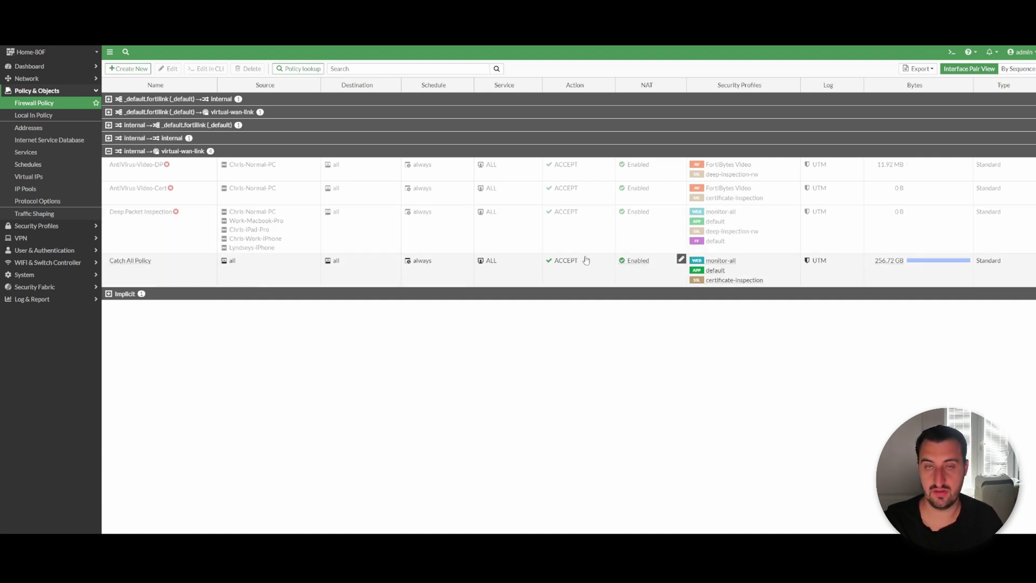
# Open an incognito Chrome window and load the EICAR anti-malware test file page.
pyautogui.hotkey('ctrl', 'shift', 'n')
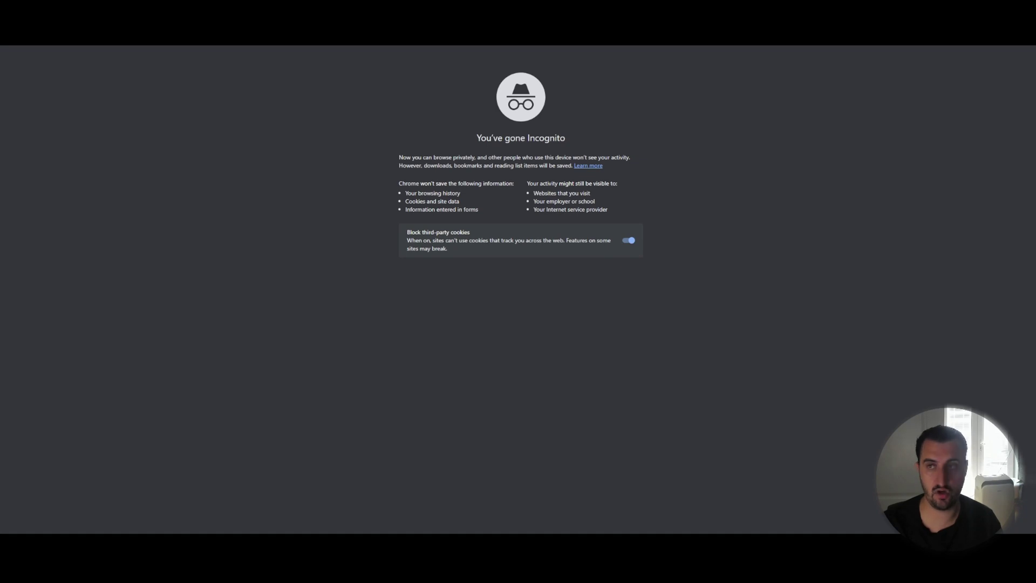
pyautogui.write('e')
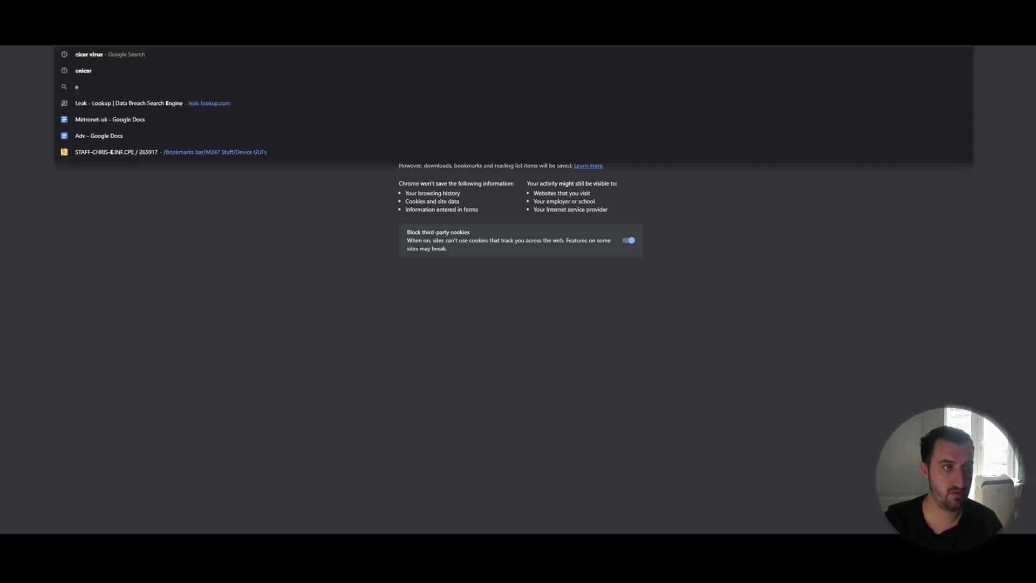
pyautogui.press('Return')
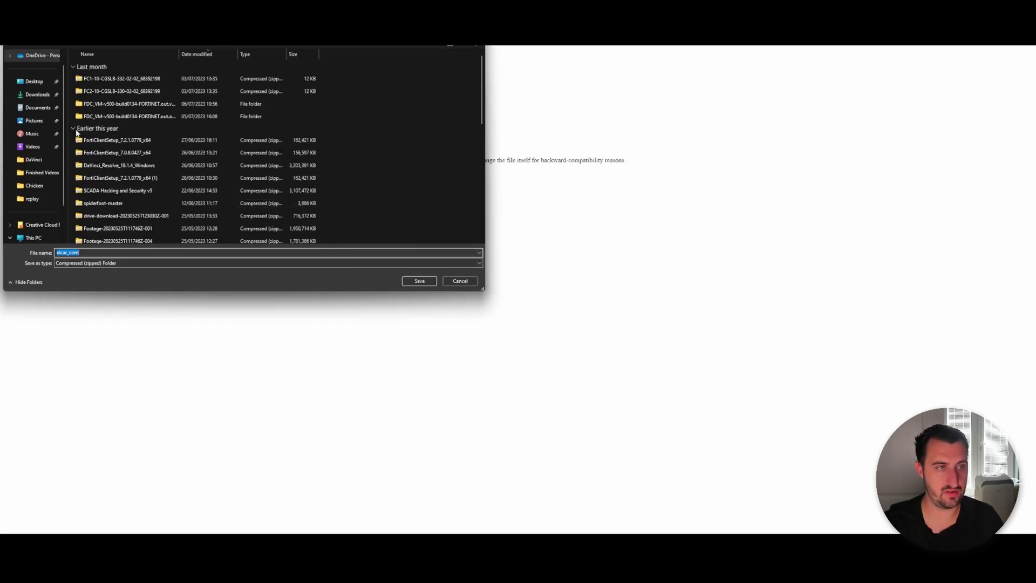
# Save eicar_com.zip (184 B), then download and save it again from the HTTPS link.
pyautogui.click(74, 128)
pyautogui.click(76, 142)
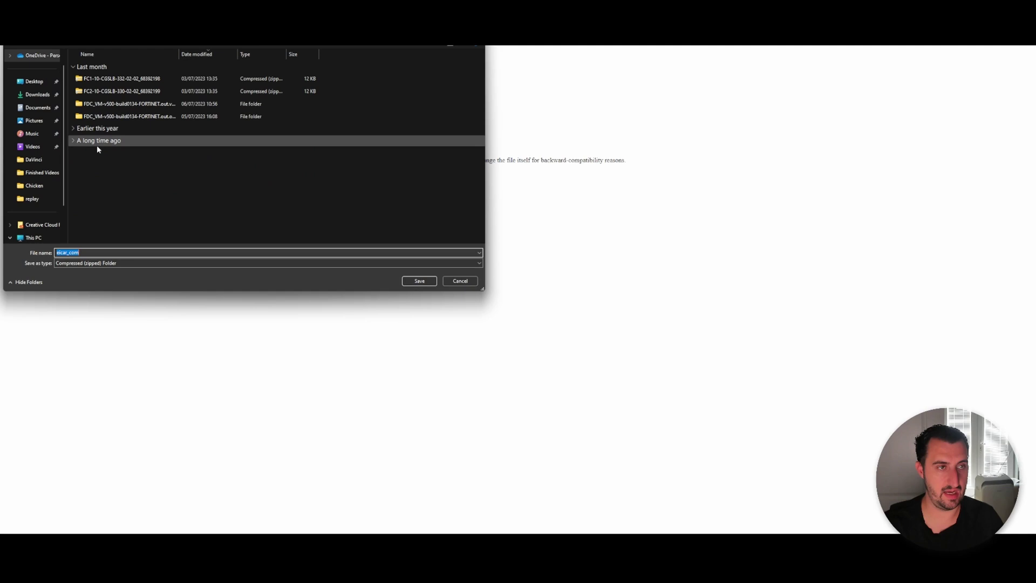
pyautogui.click(420, 281)
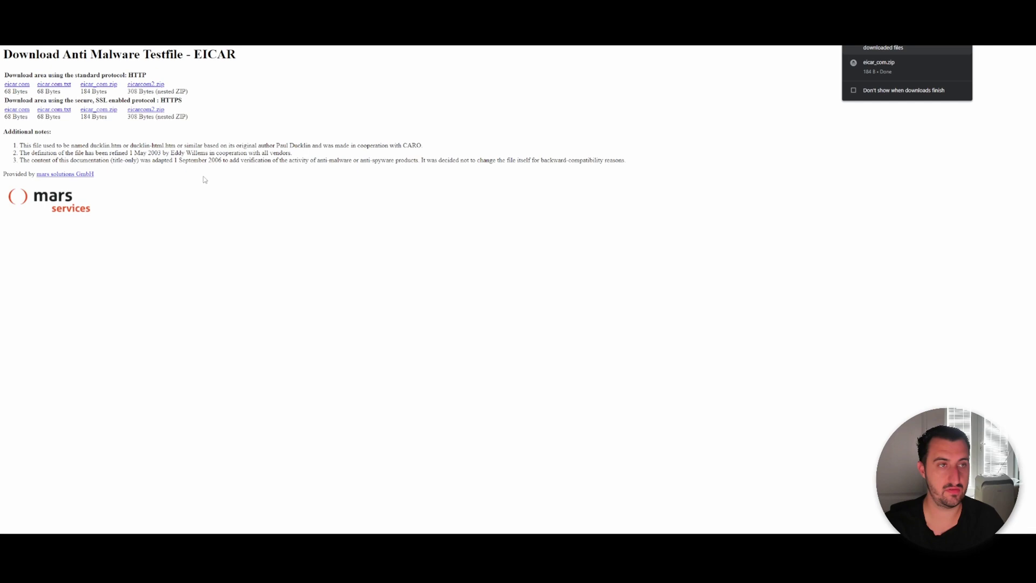
pyautogui.click(108, 110)
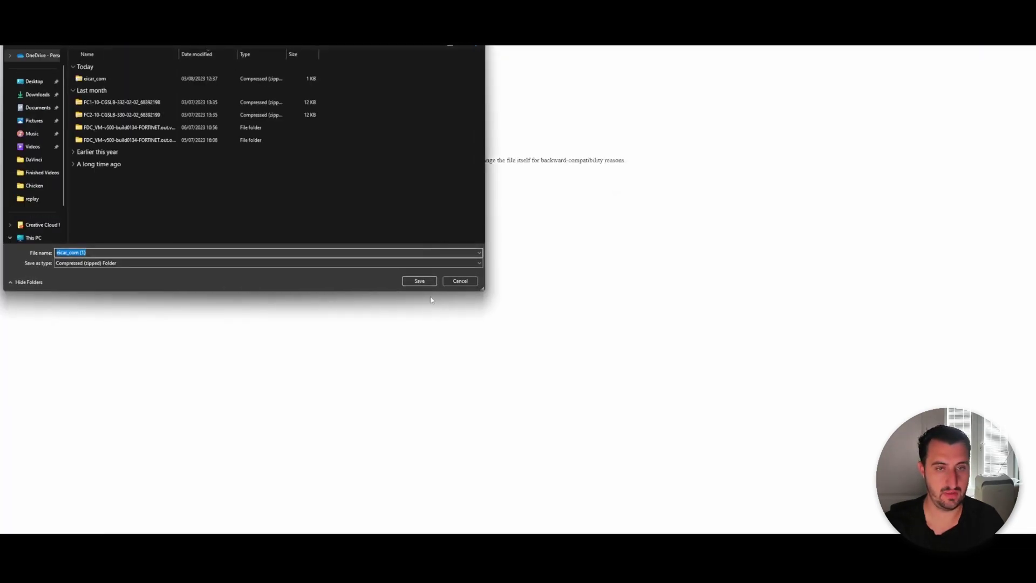
pyautogui.click(423, 282)
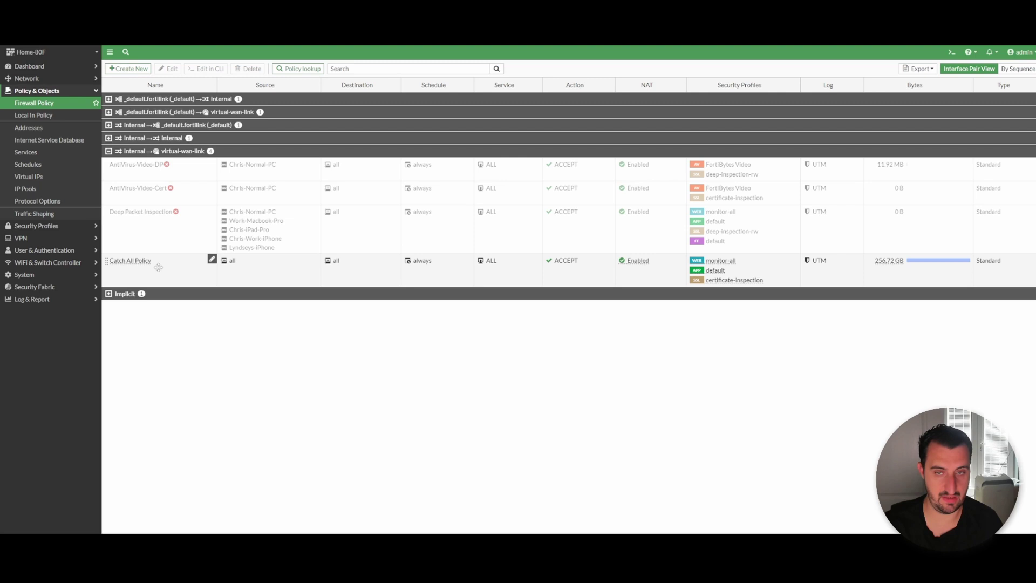
# Edit the AntiVirus-Video-Cert policy, switch on 'Enable this policy', and save it.
pyautogui.click(181, 194)
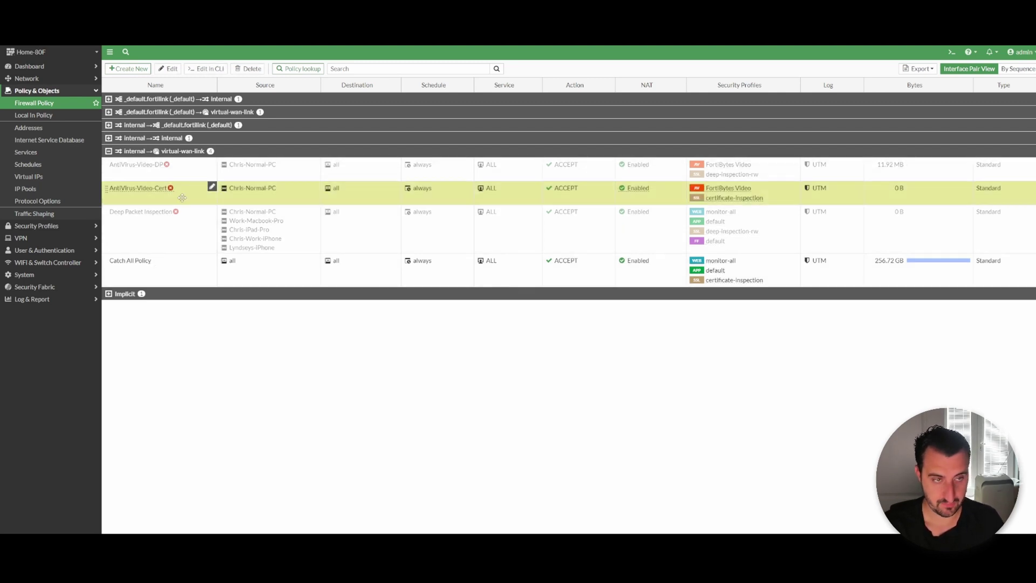
pyautogui.rightClick(185, 199)
pyautogui.doubleClick(173, 195)
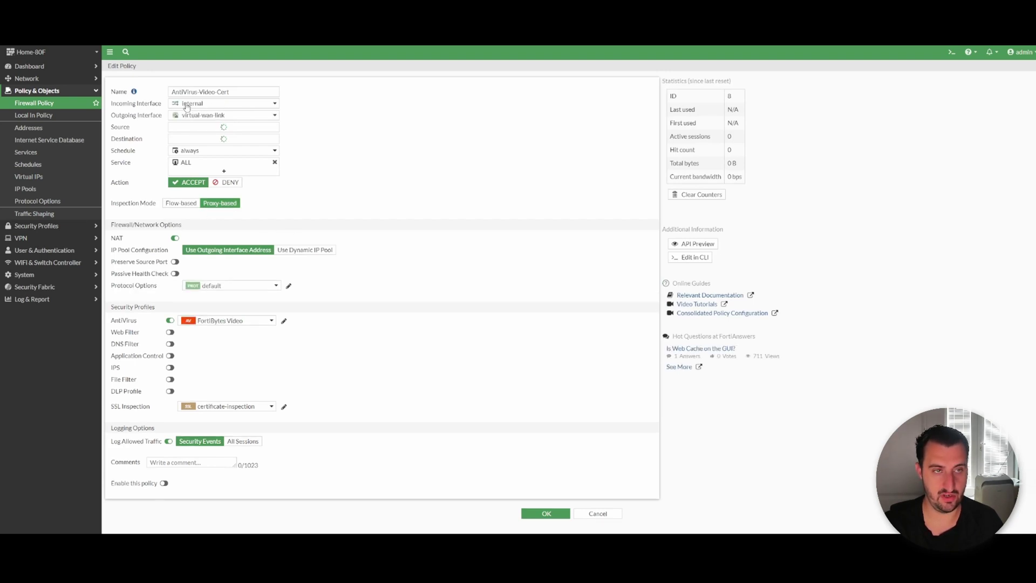
pyautogui.moveTo(190, 132)
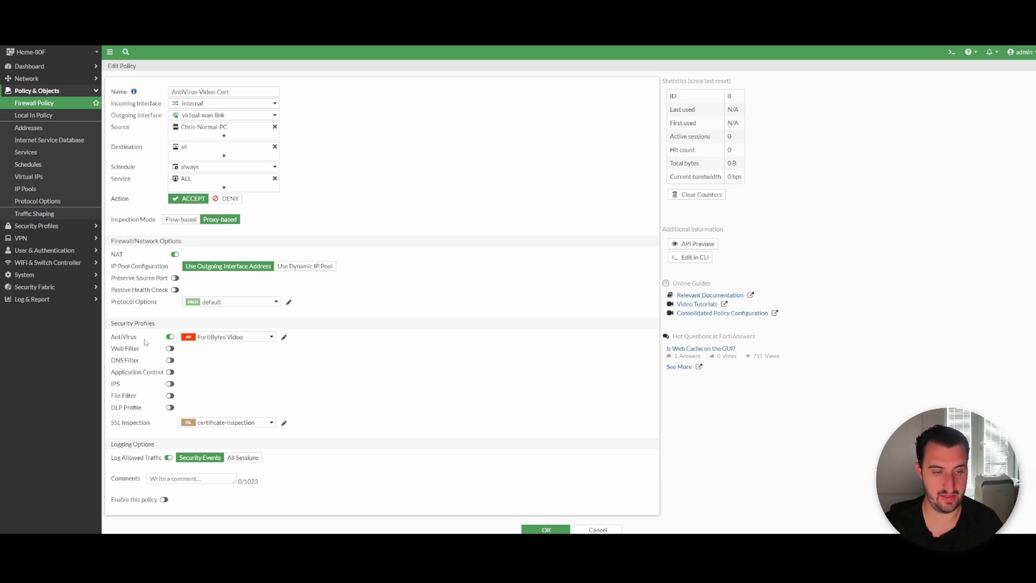
pyautogui.moveTo(214, 428)
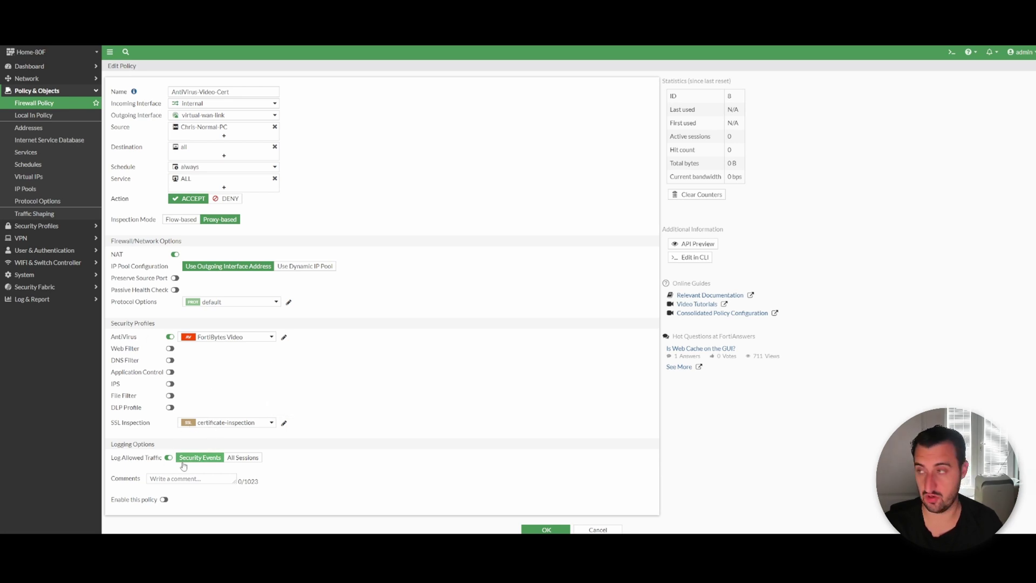
pyautogui.click(165, 500)
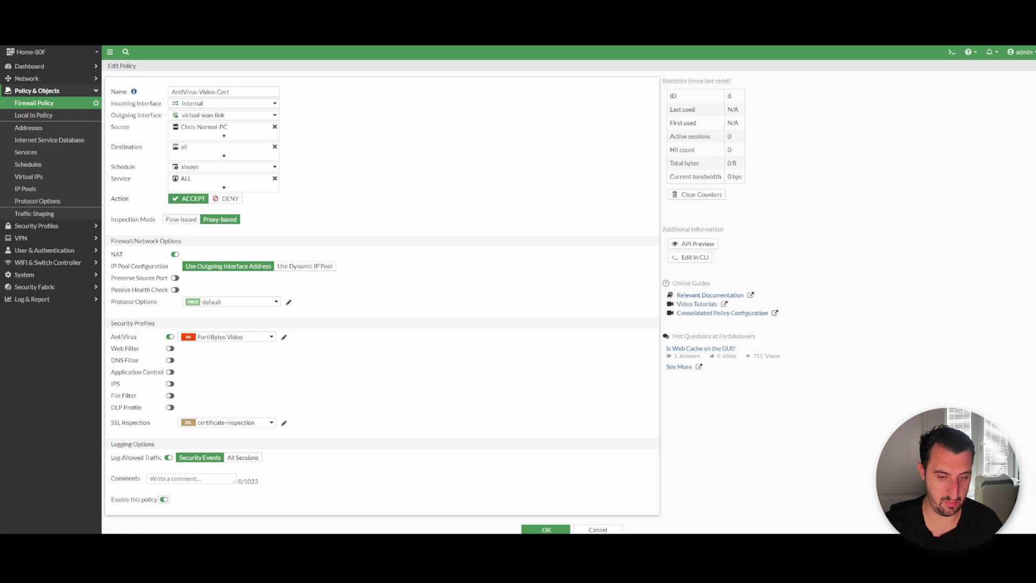
pyautogui.click(546, 530)
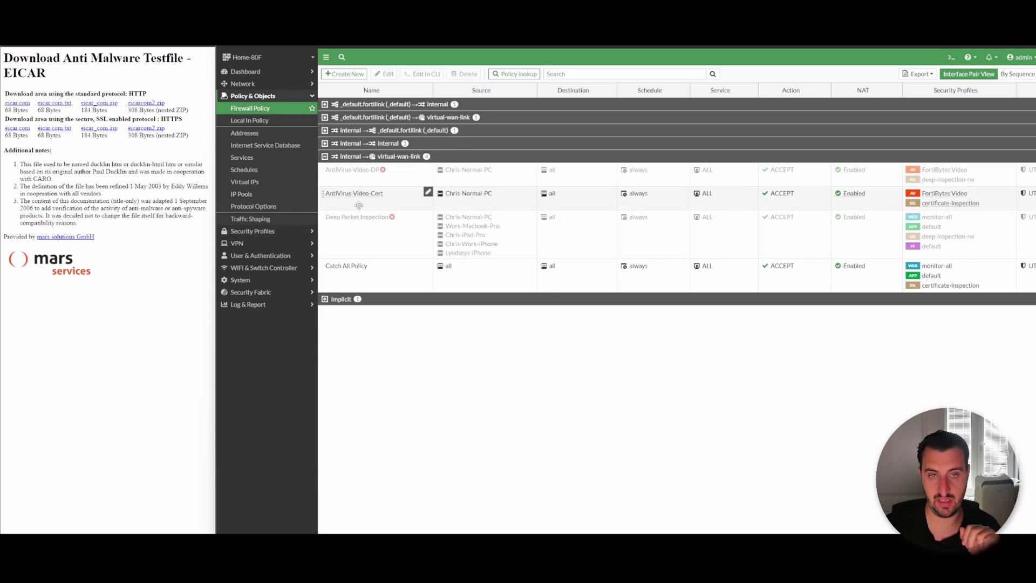
# Download eicar_com.zip over HTTP (blocked), then over HTTPS, which reaches a save prompt.
pyautogui.moveTo(945, 197)
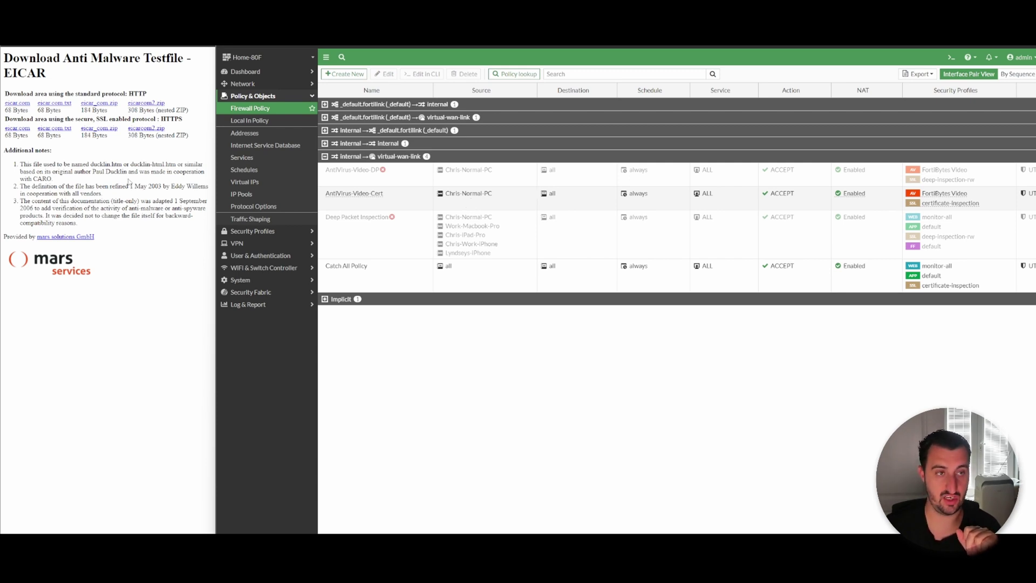
pyautogui.click(103, 104)
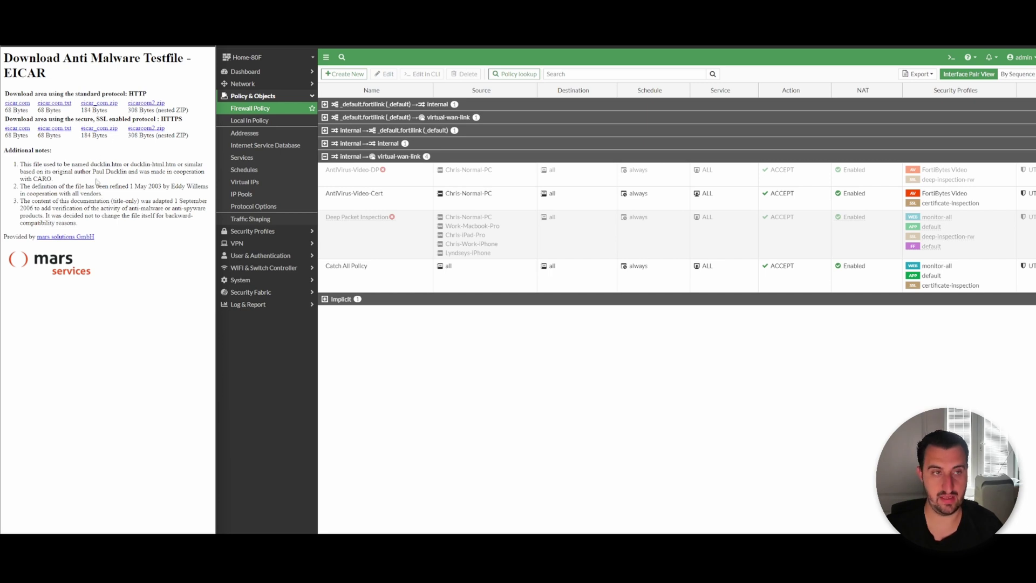
pyautogui.click(110, 129)
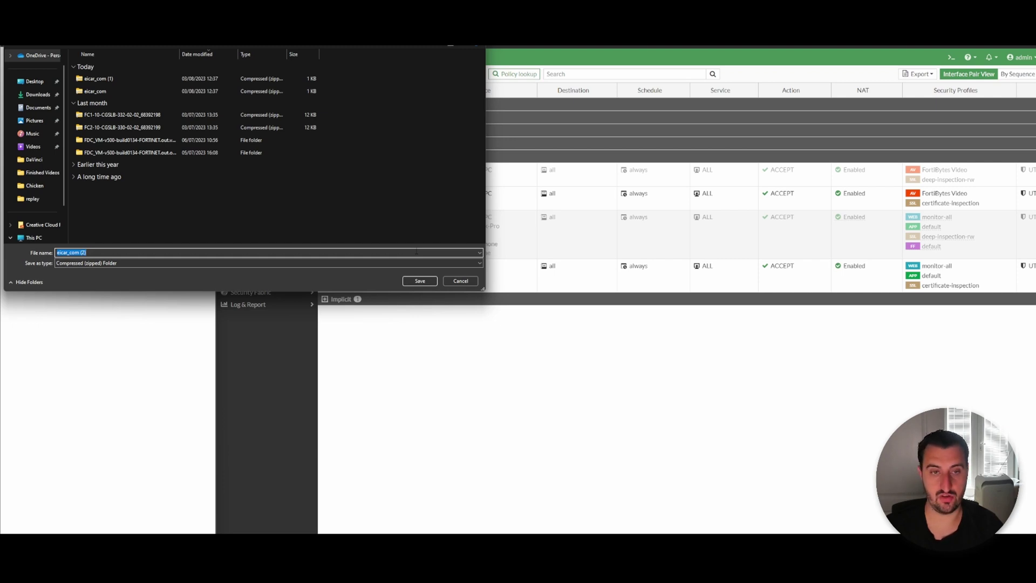
# Save the unblocked HTTPS download as eicar_com (2).
pyautogui.click(420, 281)
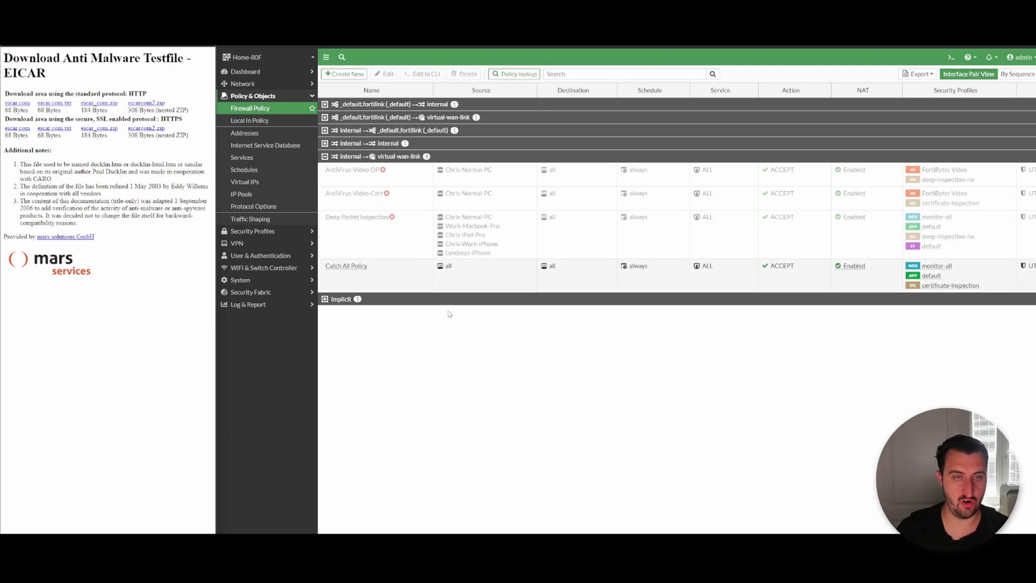
# Set the AntiVirus-Video-DP policy's status back to Enable.
pyautogui.rightClick(404, 182)
pyautogui.moveTo(426, 195)
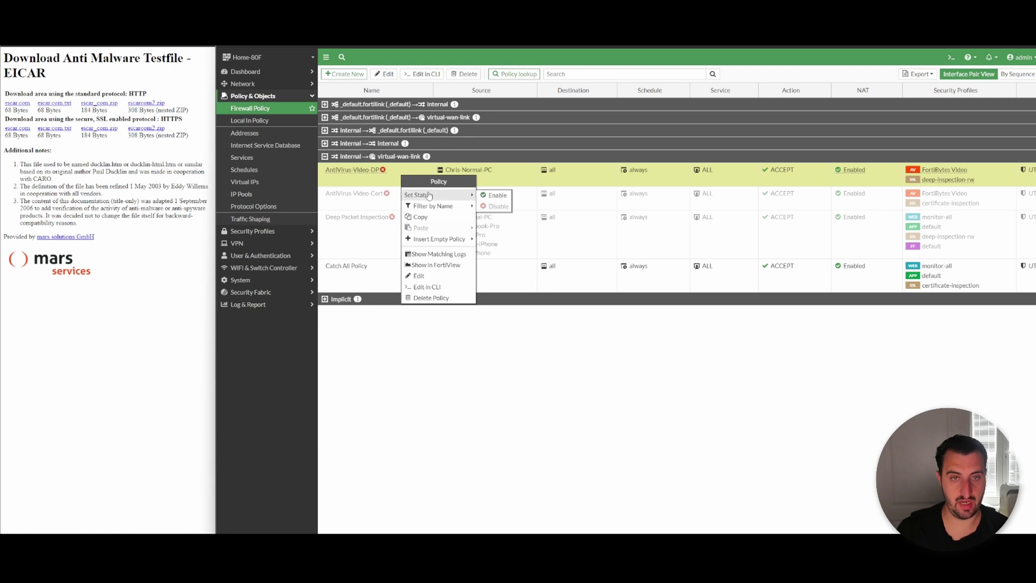
pyautogui.click(493, 198)
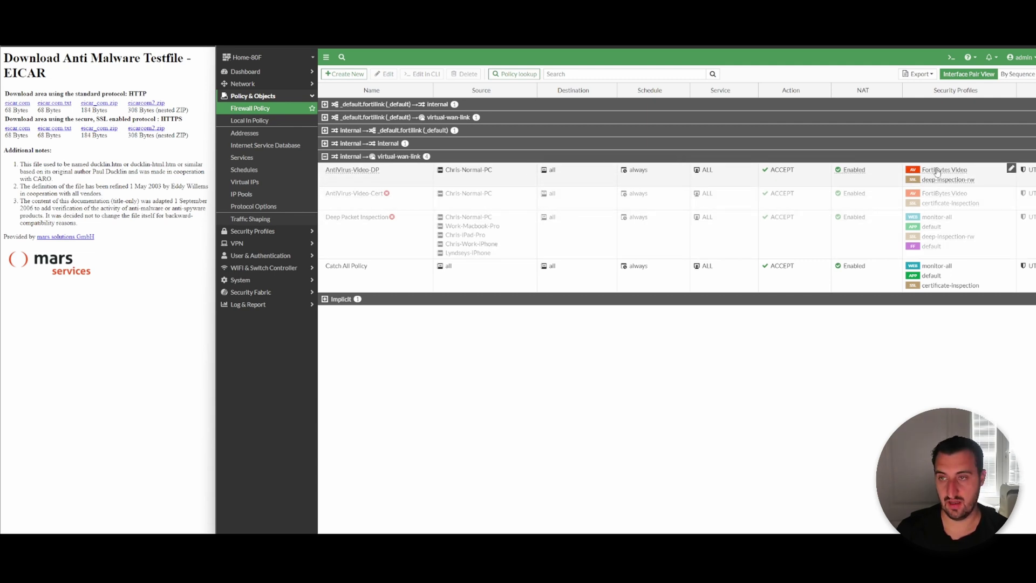
pyautogui.moveTo(937, 172)
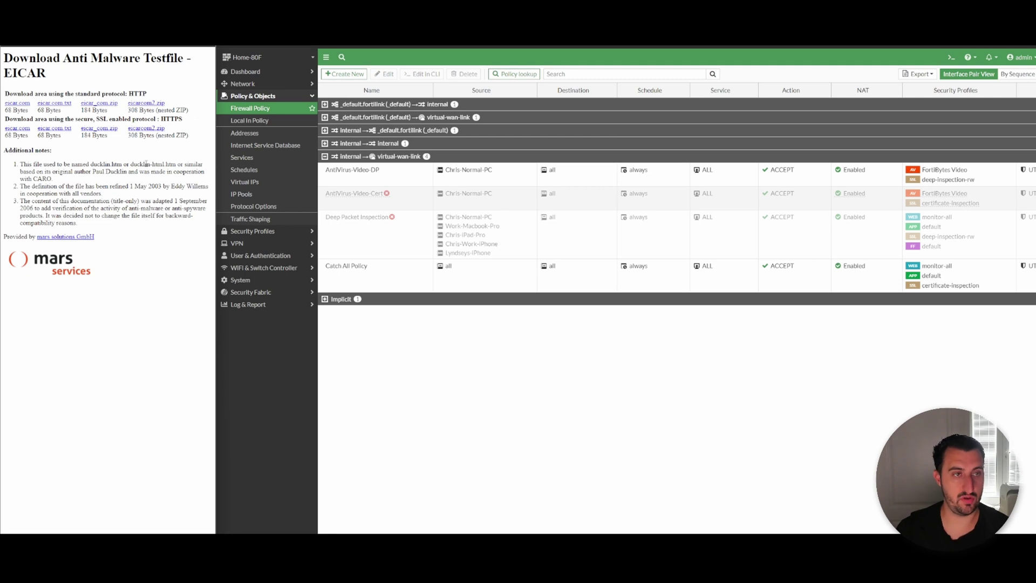
# Retry the HTTP eicar_com.zip and HTTPS eicarcom2.zip downloads, both now blocked.
pyautogui.click(110, 104)
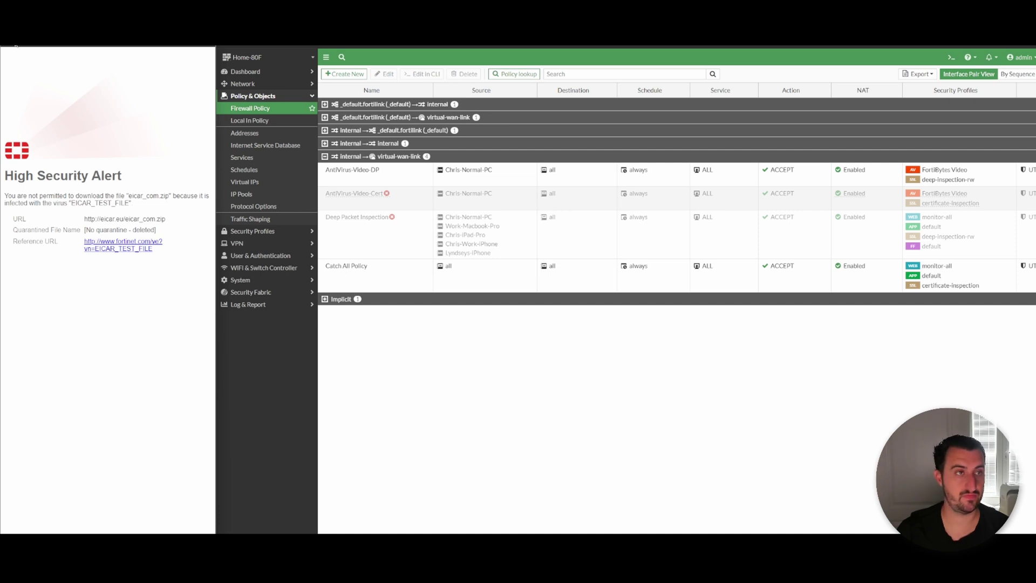
pyautogui.hotkey('alt', 'Left')
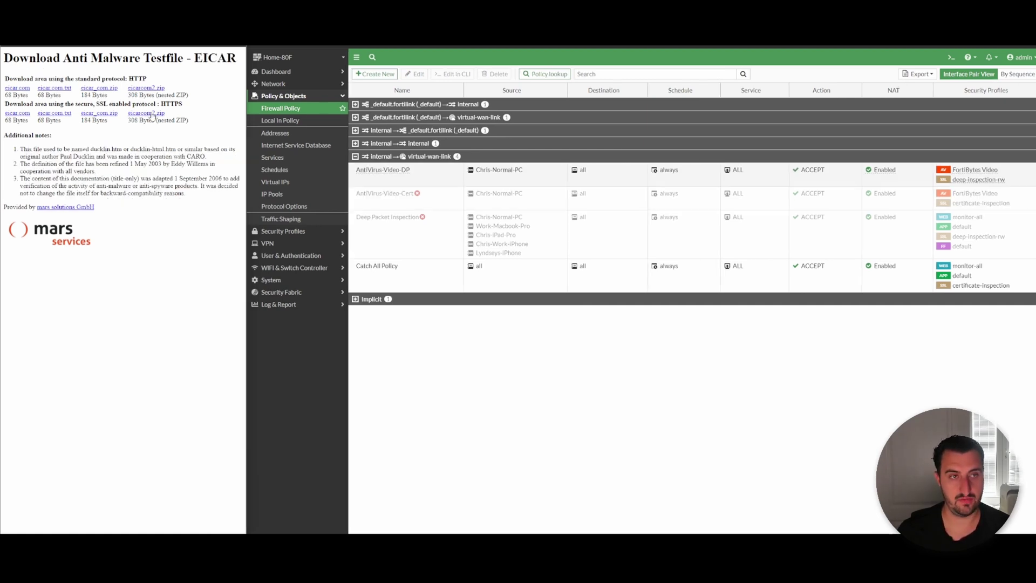
pyautogui.click(156, 136)
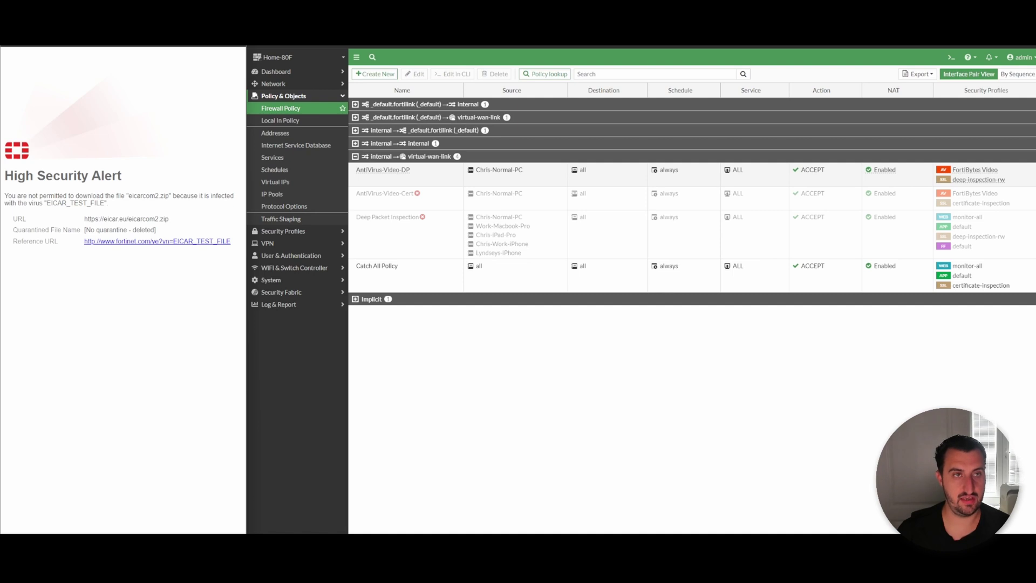
pyautogui.press('super+Up')
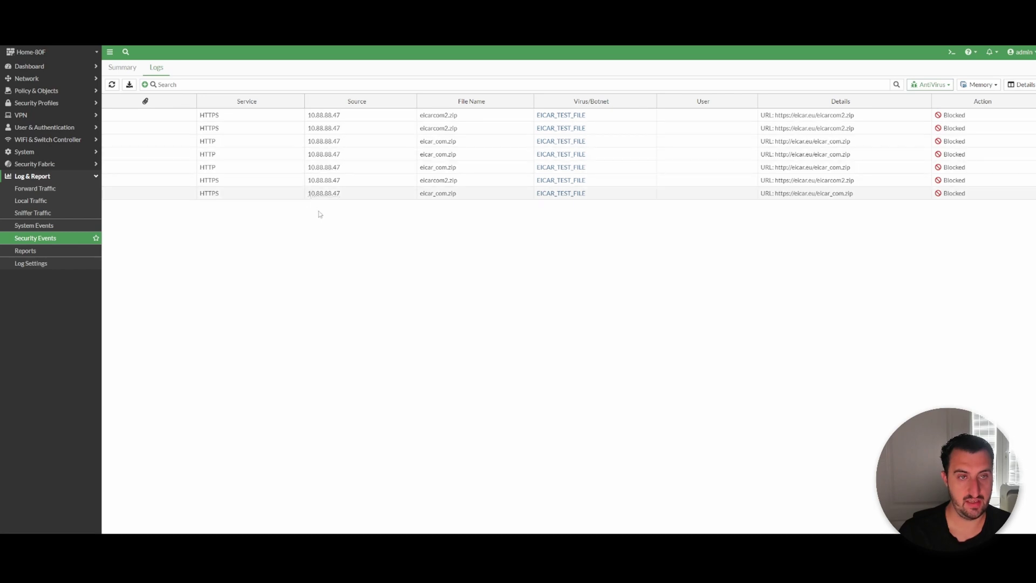
pyautogui.click(238, 117)
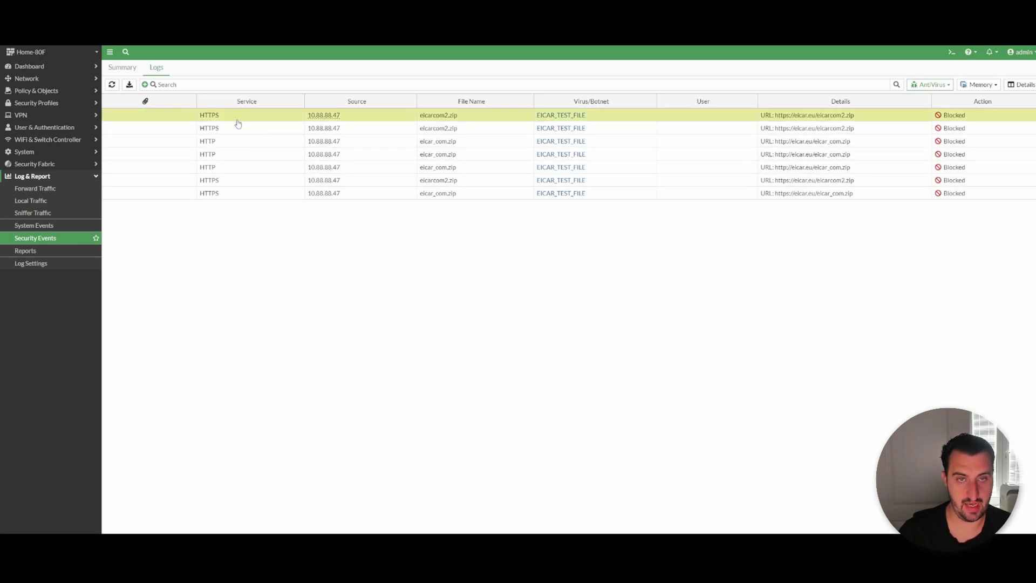
pyautogui.click(234, 145)
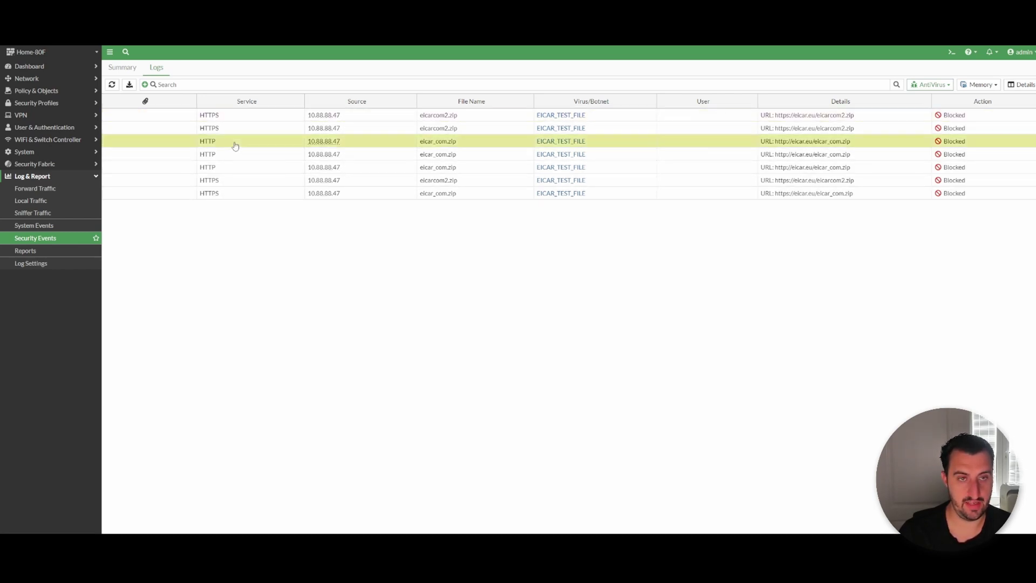